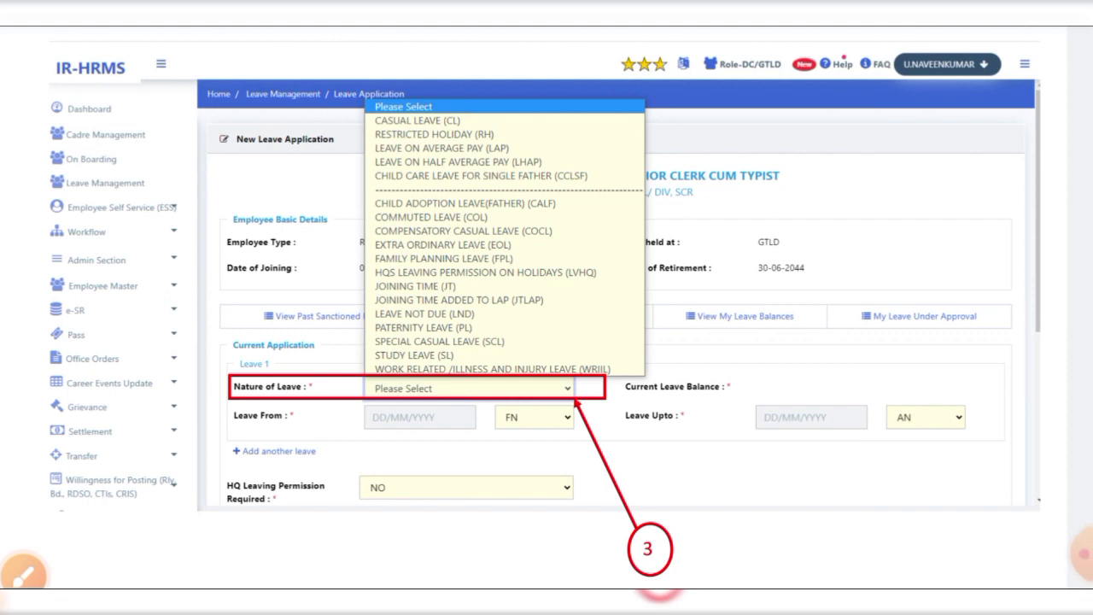
{"action": "left_click", "coordinate": [24, 577]}
{"action": "left_click_drag", "start_coordinate": [206, 249], "coordinate": [266, 237]}
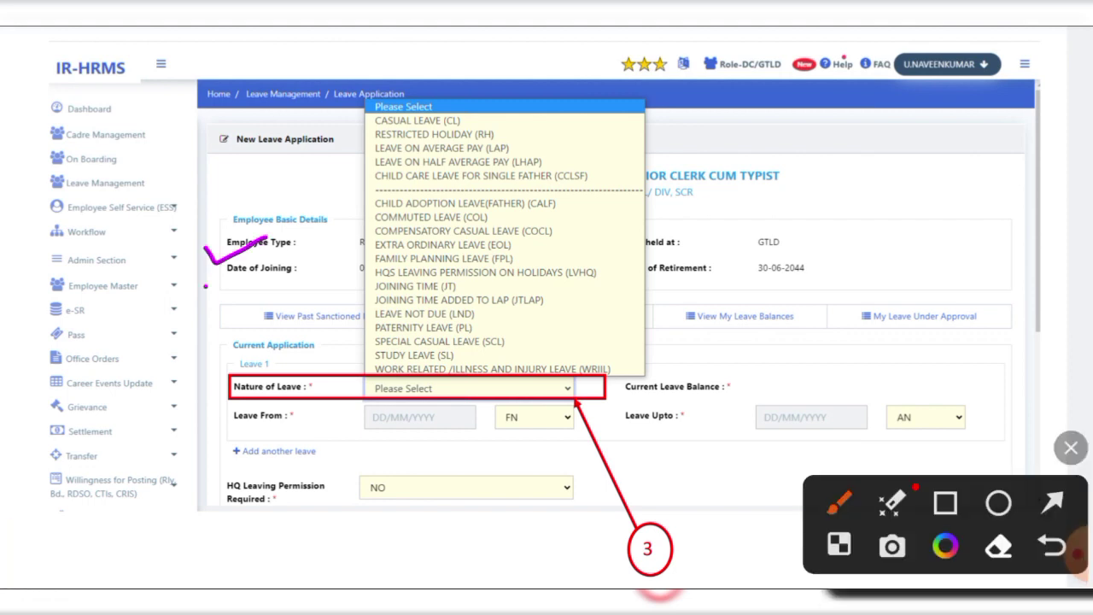
{"action": "left_click_drag", "start_coordinate": [206, 287], "coordinate": [254, 280]}
{"action": "left_click_drag", "start_coordinate": [609, 193], "coordinate": [790, 197]}
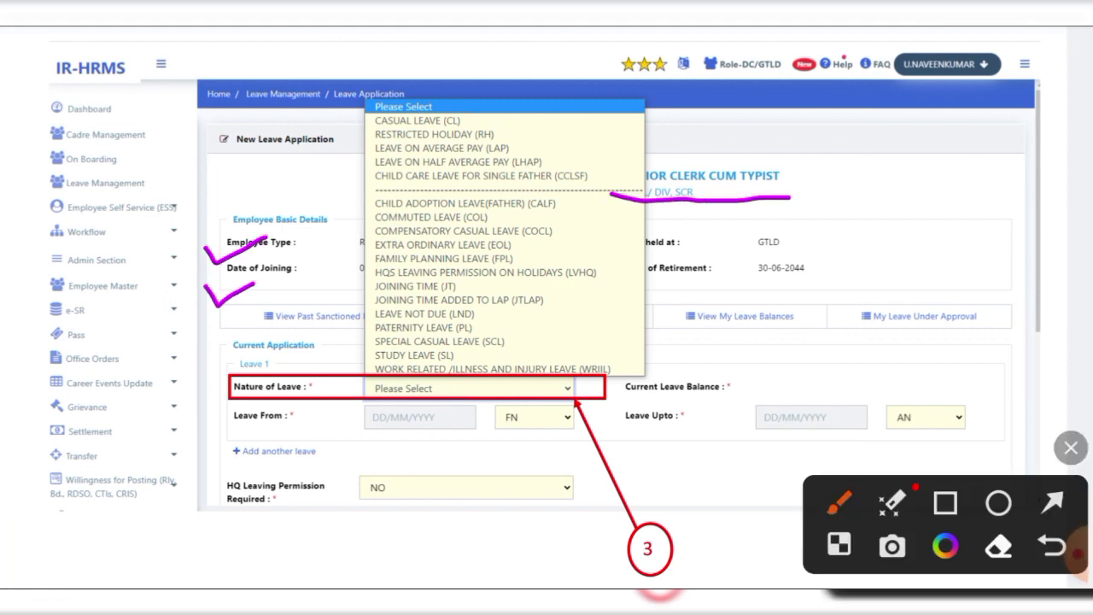
{"action": "mouse_move", "coordinate": [664, 275]}
{"action": "left_mouse_down"}
{"action": "mouse_move", "coordinate": [668, 283]}
{"action": "mouse_move", "coordinate": [727, 267]}
{"action": "left_mouse_up"}
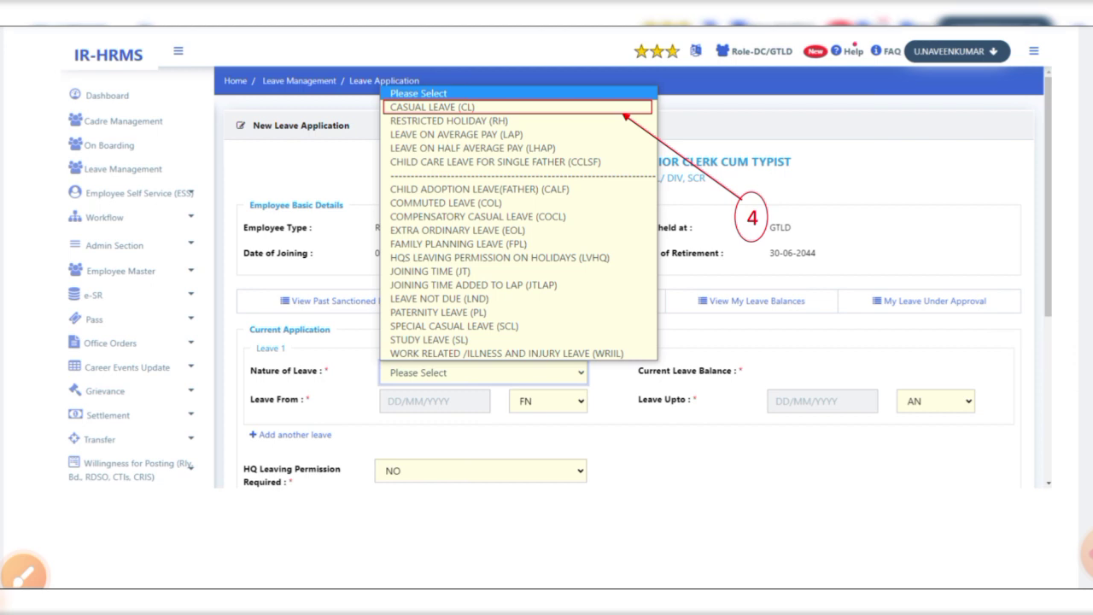
Step: Fill the CL form for 04/08/2023 with balance 8, HQ leaving permission YES and reason 'personal work'
{"action": "left_click", "coordinate": [24, 576]}
{"action": "mouse_move", "coordinate": [724, 405]}
{"action": "left_mouse_down"}
{"action": "mouse_move", "coordinate": [770, 369]}
{"action": "mouse_move", "coordinate": [840, 355]}
{"action": "mouse_move", "coordinate": [891, 379]}
{"action": "mouse_move", "coordinate": [774, 390]}
{"action": "left_mouse_up"}
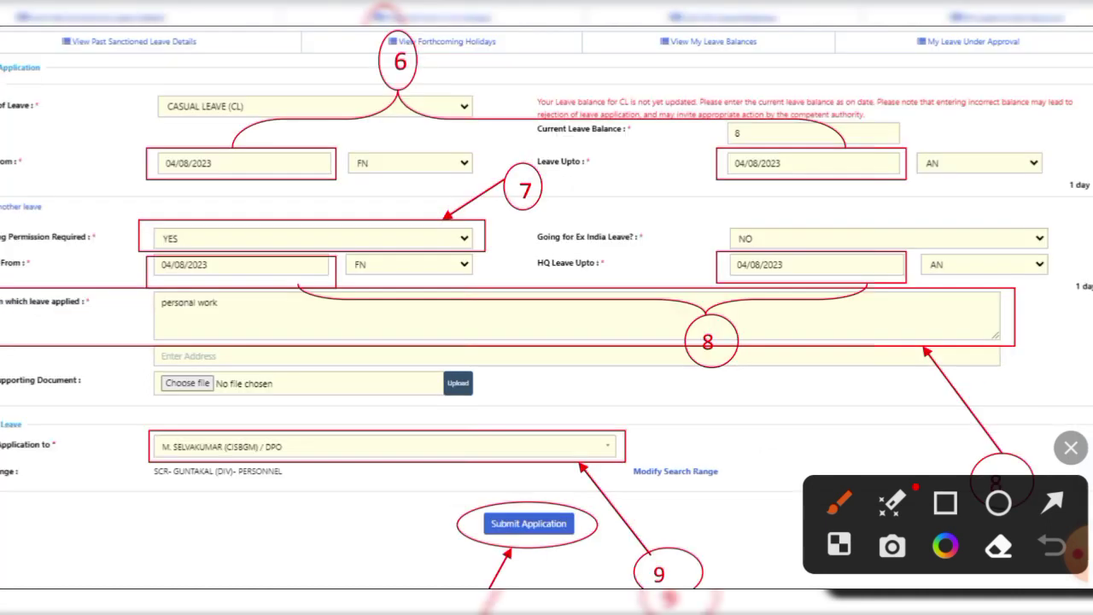
{"action": "mouse_move", "coordinate": [854, 134]}
{"action": "left_mouse_down"}
{"action": "mouse_move", "coordinate": [864, 146]}
{"action": "mouse_move", "coordinate": [904, 115]}
{"action": "left_mouse_up"}
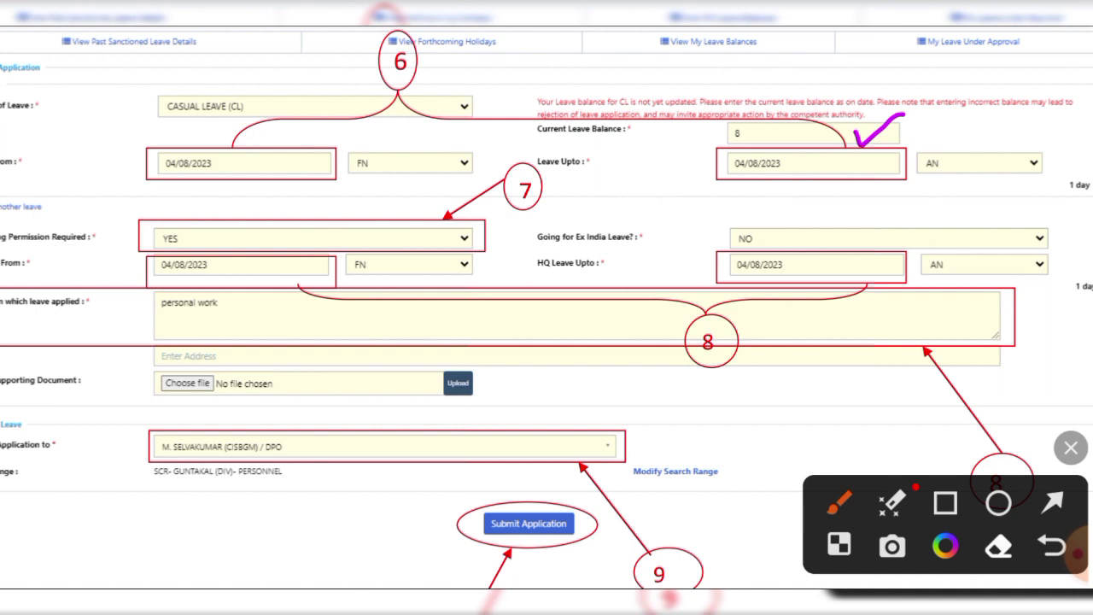
{"action": "left_click_drag", "start_coordinate": [81, 179], "coordinate": [128, 174]}
{"action": "left_click_drag", "start_coordinate": [705, 192], "coordinate": [767, 187]}
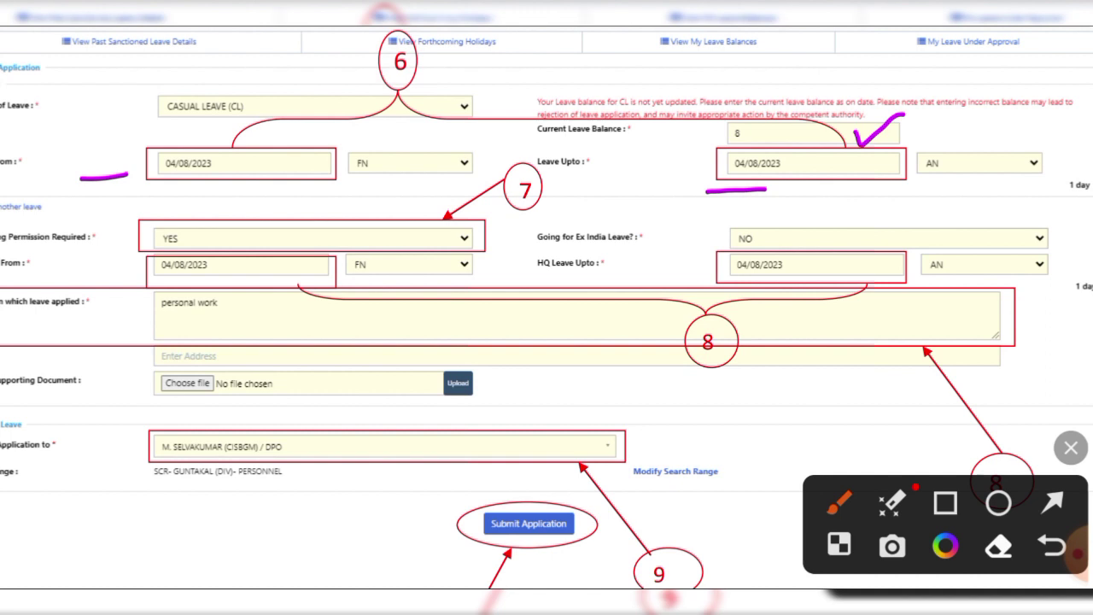
{"action": "left_click_drag", "start_coordinate": [1063, 169], "coordinate": [1064, 208]}
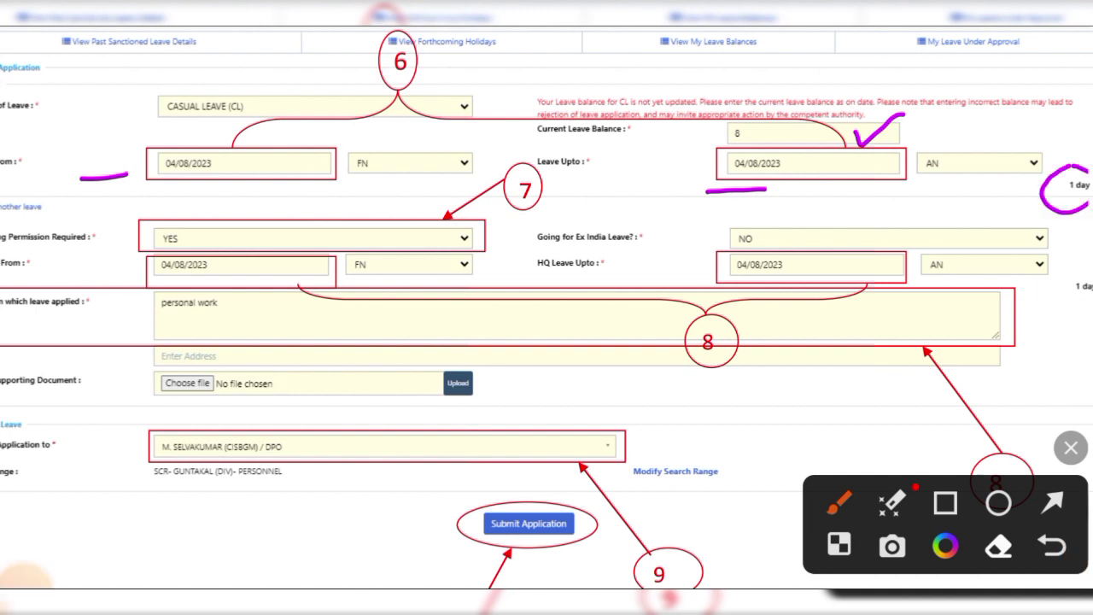
{"action": "left_click_drag", "start_coordinate": [46, 255], "coordinate": [109, 242]}
{"action": "mouse_move", "coordinate": [75, 277]}
{"action": "left_mouse_down"}
{"action": "mouse_move", "coordinate": [99, 264]}
{"action": "mouse_move", "coordinate": [113, 285]}
{"action": "left_mouse_up"}
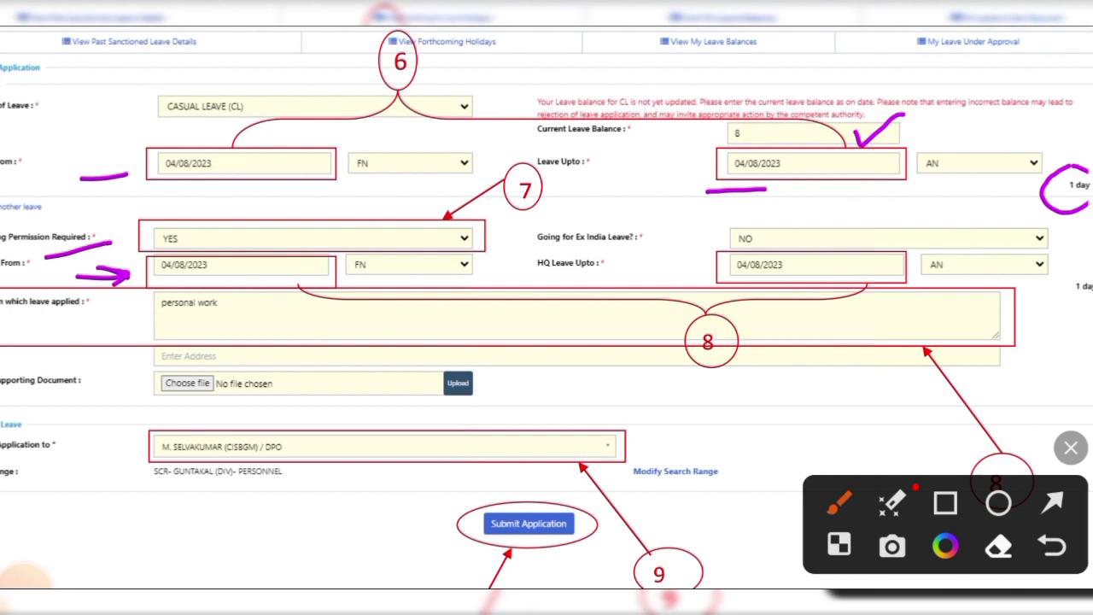
{"action": "mouse_move", "coordinate": [621, 254]}
{"action": "left_mouse_down"}
{"action": "mouse_move", "coordinate": [697, 244]}
{"action": "mouse_move", "coordinate": [683, 265]}
{"action": "left_mouse_up"}
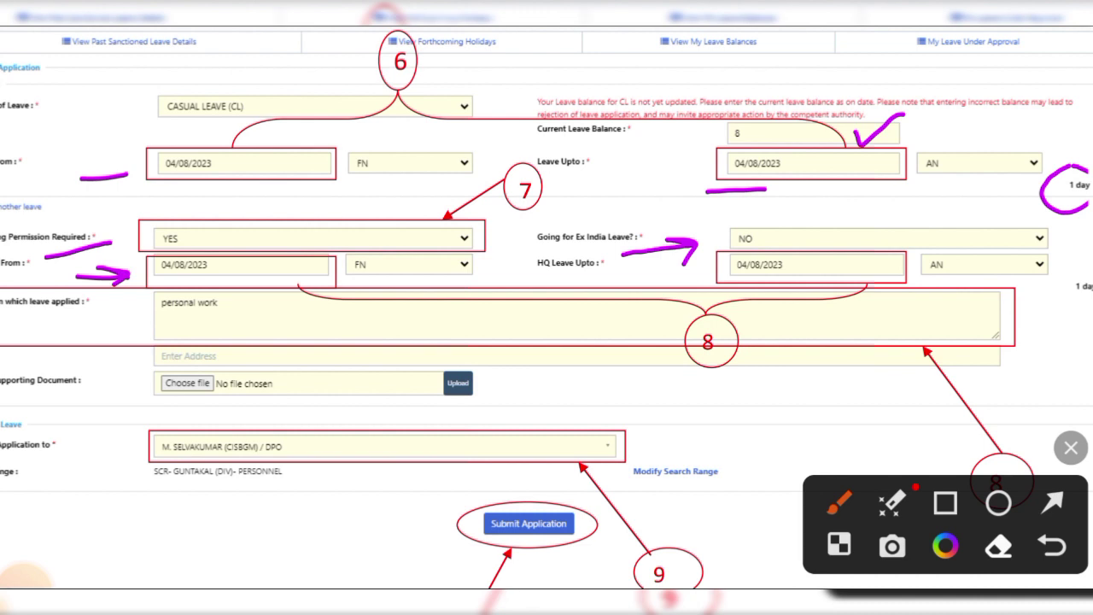
{"action": "mouse_move", "coordinate": [8, 332]}
{"action": "left_mouse_down"}
{"action": "mouse_move", "coordinate": [129, 330]}
{"action": "mouse_move", "coordinate": [107, 351]}
{"action": "left_mouse_up"}
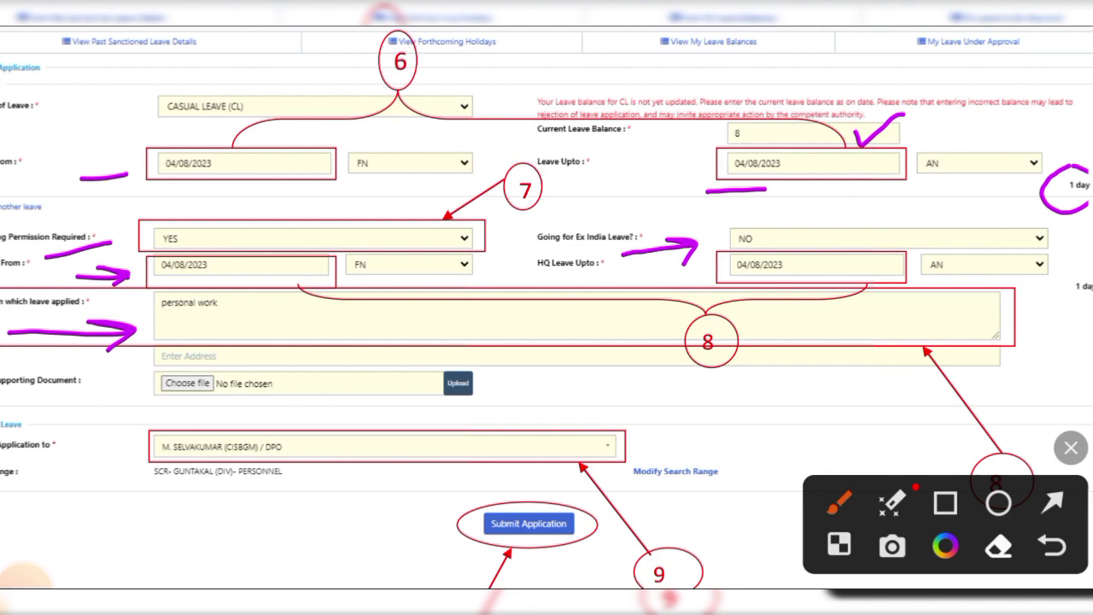
{"action": "mouse_move", "coordinate": [1, 371]}
{"action": "left_mouse_down"}
{"action": "mouse_move", "coordinate": [89, 360]}
{"action": "mouse_move", "coordinate": [80, 374]}
{"action": "left_mouse_up"}
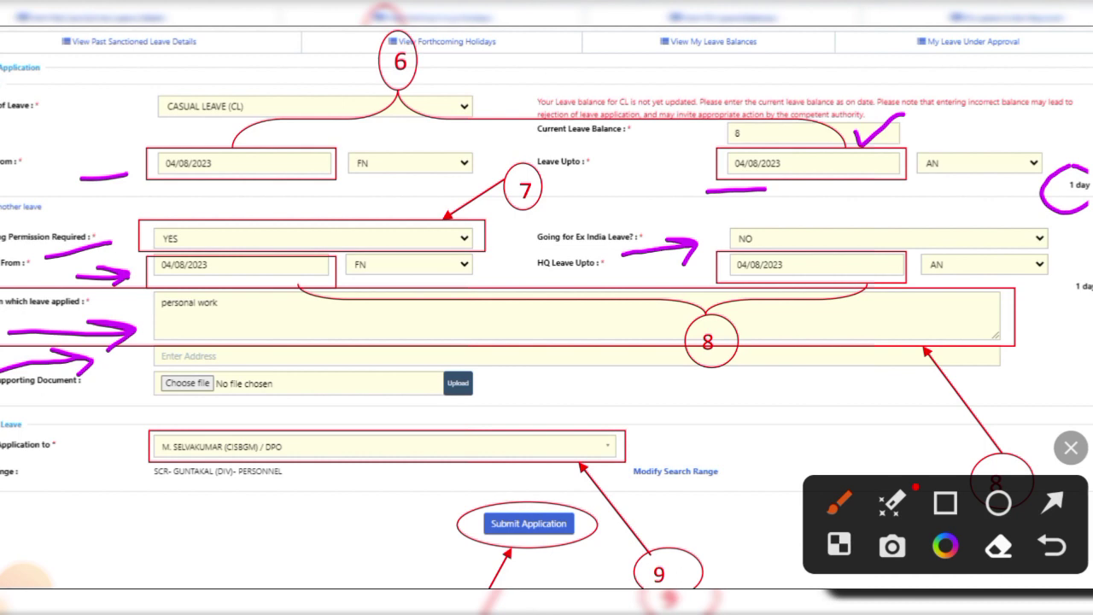
{"action": "mouse_move", "coordinate": [5, 400]}
{"action": "left_mouse_down"}
{"action": "mouse_move", "coordinate": [110, 388]}
{"action": "mouse_move", "coordinate": [89, 402]}
{"action": "left_mouse_up"}
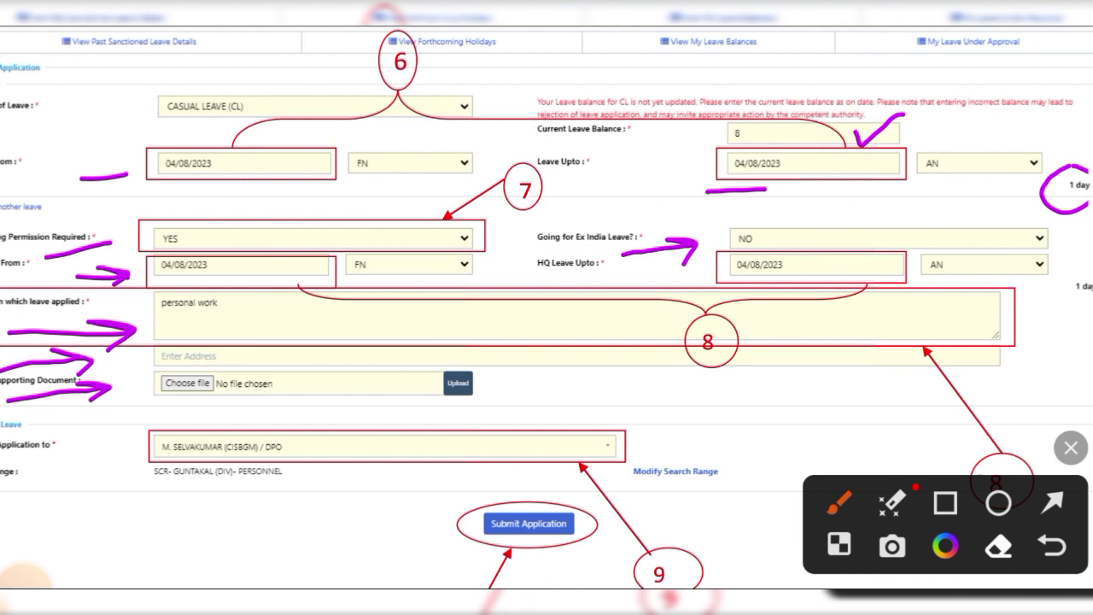
Step: Leave the filled 04/08/2023 CL form and return to the Leave Management options page
{"action": "left_click_drag", "start_coordinate": [19, 476], "coordinate": [98, 455]}
{"action": "mouse_move", "coordinate": [64, 455]}
{"action": "left_mouse_down"}
{"action": "mouse_move", "coordinate": [96, 451]}
{"action": "mouse_move", "coordinate": [78, 470]}
{"action": "left_mouse_up"}
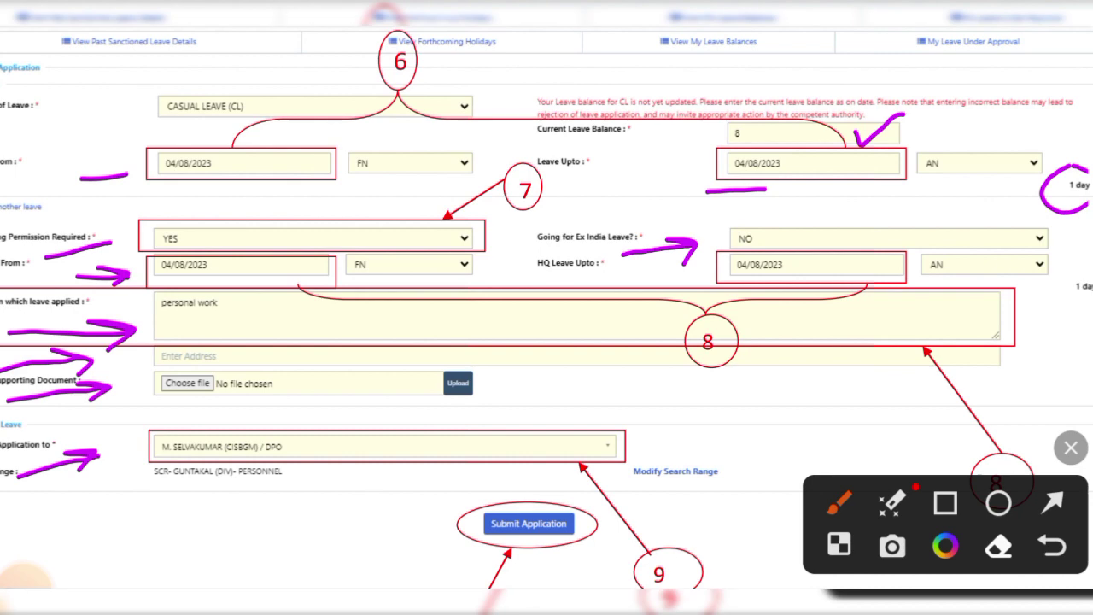
{"action": "mouse_move", "coordinate": [723, 467]}
{"action": "left_mouse_down"}
{"action": "mouse_move", "coordinate": [675, 459]}
{"action": "mouse_move", "coordinate": [628, 484]}
{"action": "mouse_move", "coordinate": [723, 493]}
{"action": "mouse_move", "coordinate": [732, 468]}
{"action": "left_mouse_up"}
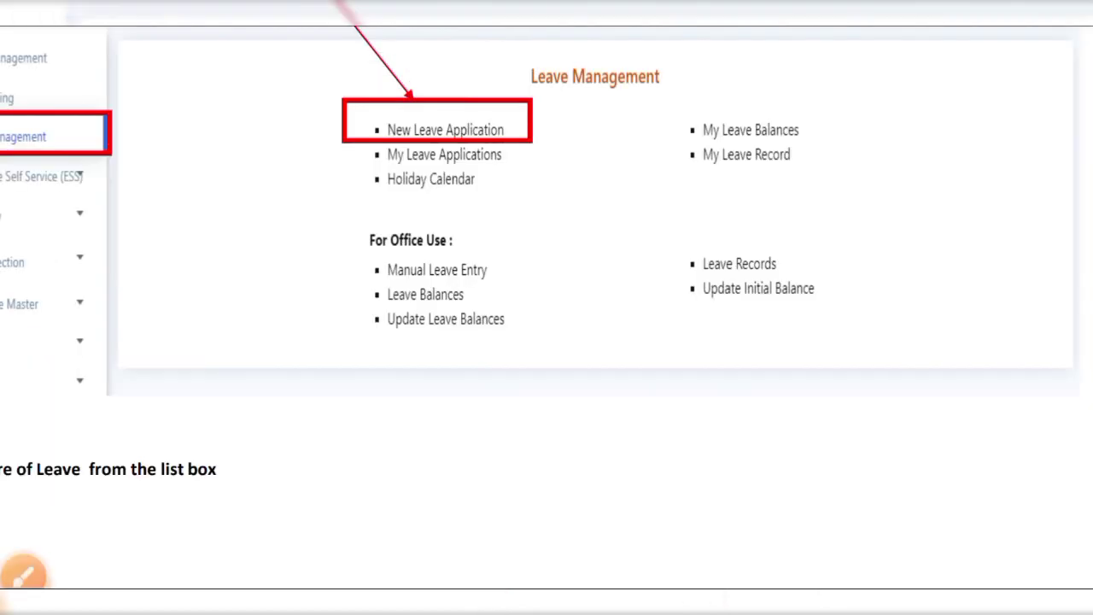
Step: Start a new casual leave application under Leave Management
{"action": "left_click", "coordinate": [24, 576]}
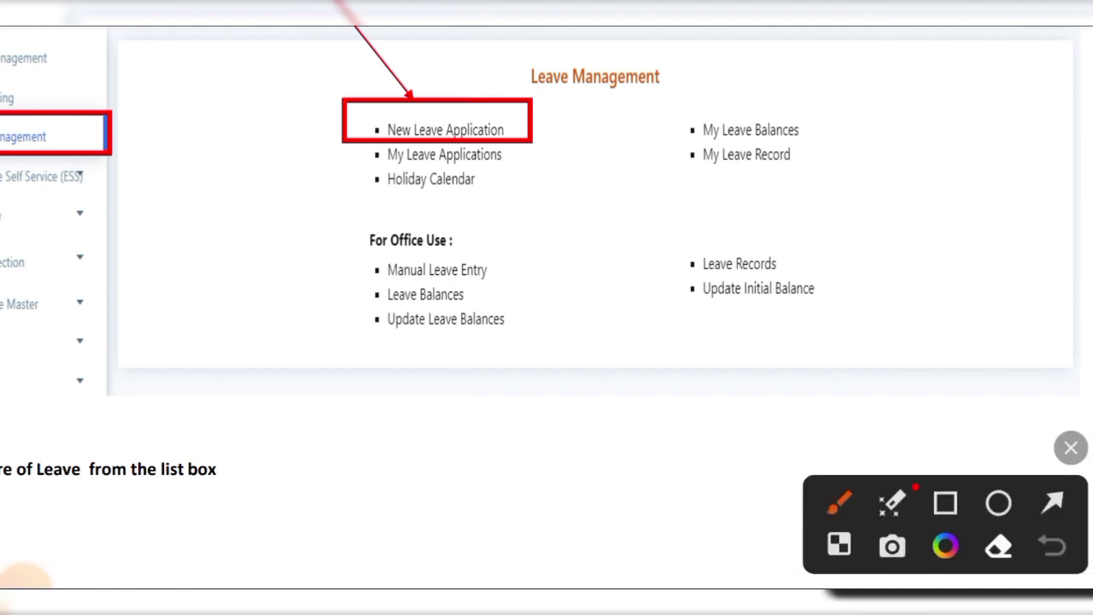
{"action": "mouse_move", "coordinate": [261, 188]}
{"action": "left_mouse_down"}
{"action": "mouse_move", "coordinate": [365, 159]}
{"action": "mouse_move", "coordinate": [325, 189]}
{"action": "left_mouse_up"}
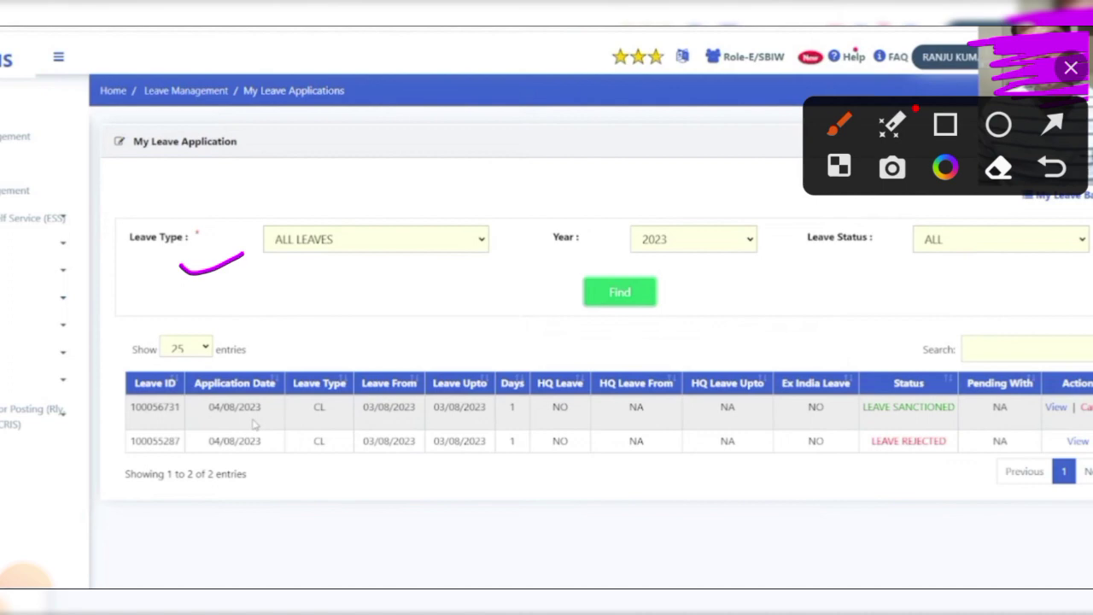
{"action": "mouse_move", "coordinate": [531, 263]}
{"action": "left_mouse_down"}
{"action": "mouse_move", "coordinate": [543, 277]}
{"action": "mouse_move", "coordinate": [588, 251]}
{"action": "left_mouse_up"}
{"action": "left_click_drag", "start_coordinate": [849, 267], "coordinate": [899, 251]}
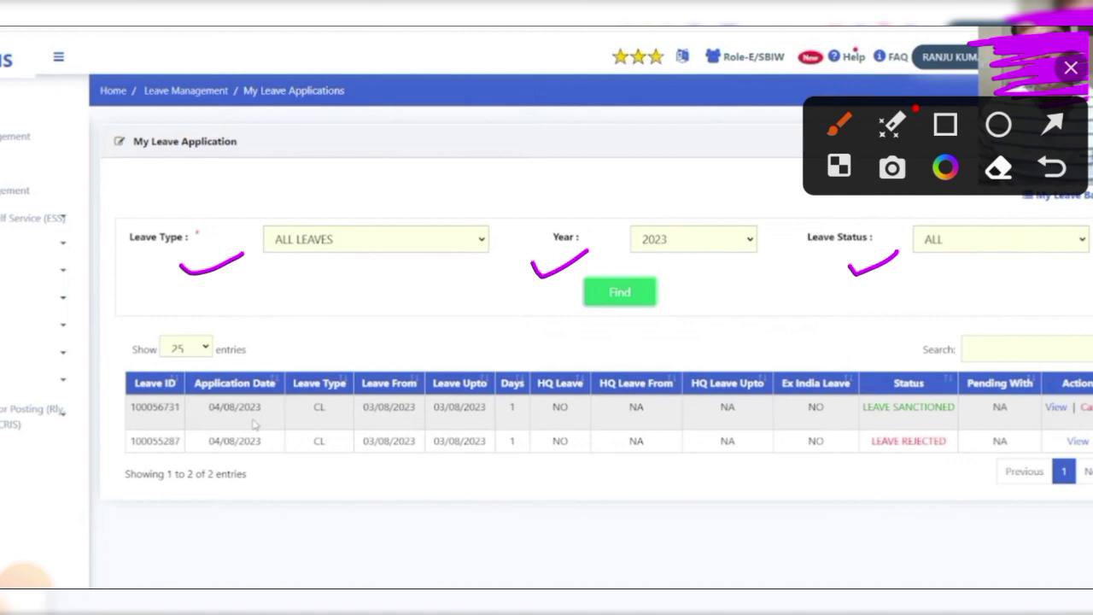
Step: Point out the two leave applications in the list and their Status and Action columns
{"action": "left_click_drag", "start_coordinate": [58, 414], "coordinate": [115, 410]}
{"action": "mouse_move", "coordinate": [95, 398]}
{"action": "left_mouse_down"}
{"action": "mouse_move", "coordinate": [115, 408]}
{"action": "mouse_move", "coordinate": [103, 417]}
{"action": "left_mouse_up"}
{"action": "left_click_drag", "start_coordinate": [60, 450], "coordinate": [114, 443]}
{"action": "left_click_drag", "start_coordinate": [114, 444], "coordinate": [99, 454]}
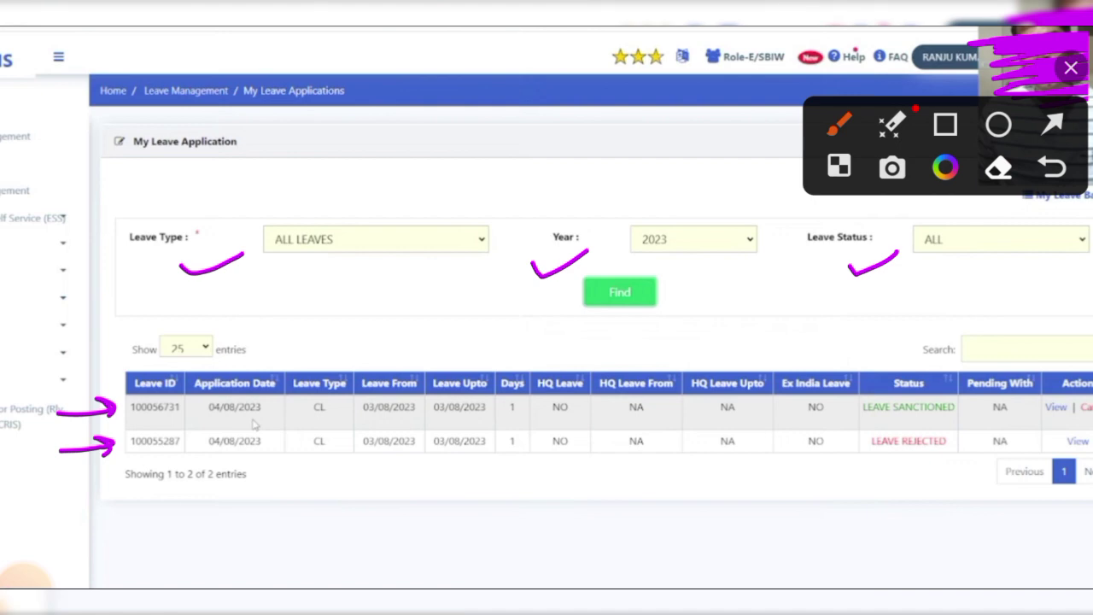
{"action": "left_click_drag", "start_coordinate": [918, 290], "coordinate": [914, 362]}
{"action": "left_click_drag", "start_coordinate": [936, 340], "coordinate": [913, 365]}
{"action": "left_click_drag", "start_coordinate": [1078, 285], "coordinate": [1074, 350]}
{"action": "left_click_drag", "start_coordinate": [1055, 335], "coordinate": [1074, 354]}
{"action": "left_click_drag", "start_coordinate": [1089, 336], "coordinate": [1074, 353]}
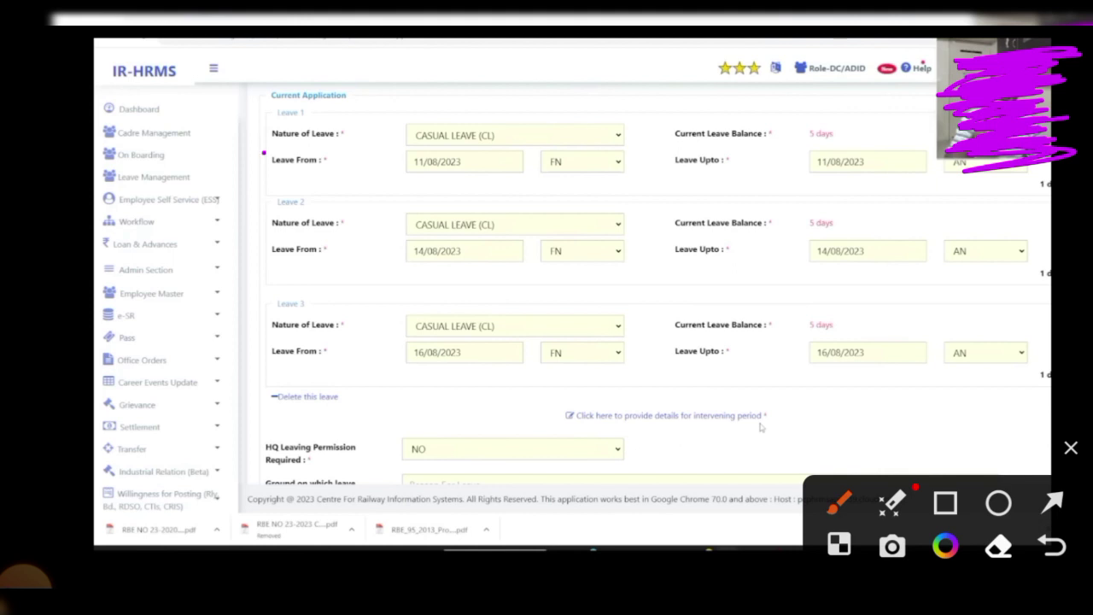
Step: Mark Leave 1's nature of leave and its 11/08/2023 from and upto dates
{"action": "left_click_drag", "start_coordinate": [264, 152], "coordinate": [373, 133]}
{"action": "left_click_drag", "start_coordinate": [263, 182], "coordinate": [366, 180]}
{"action": "left_click_drag", "start_coordinate": [816, 180], "coordinate": [896, 178]}
{"action": "left_click_drag", "start_coordinate": [415, 187], "coordinate": [493, 176]}
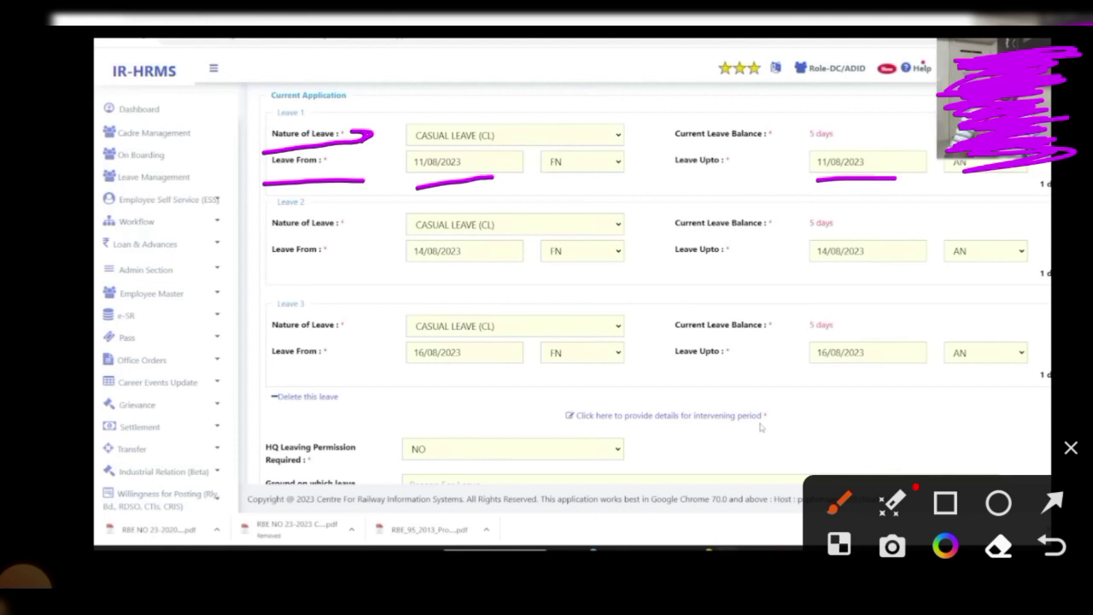
Step: Mark Leave 2's nature of leave, leave type and 14/08/2023 dates
{"action": "left_click_drag", "start_coordinate": [255, 237], "coordinate": [327, 233]}
{"action": "left_click_drag", "start_coordinate": [586, 218], "coordinate": [616, 199]}
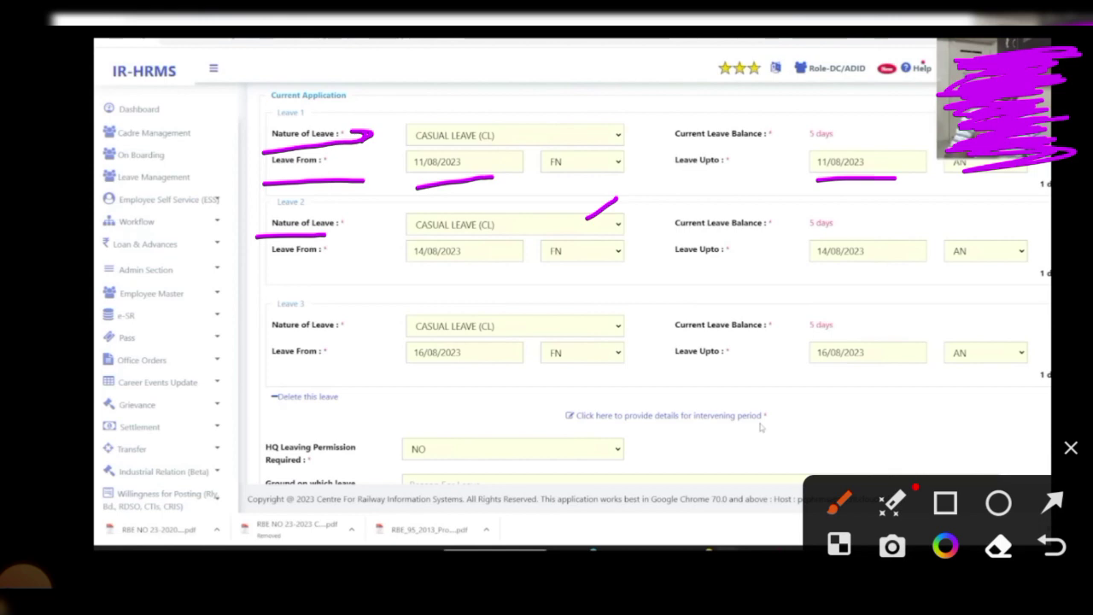
{"action": "left_click_drag", "start_coordinate": [410, 278], "coordinate": [496, 271]}
{"action": "left_click_drag", "start_coordinate": [823, 280], "coordinate": [888, 275]}
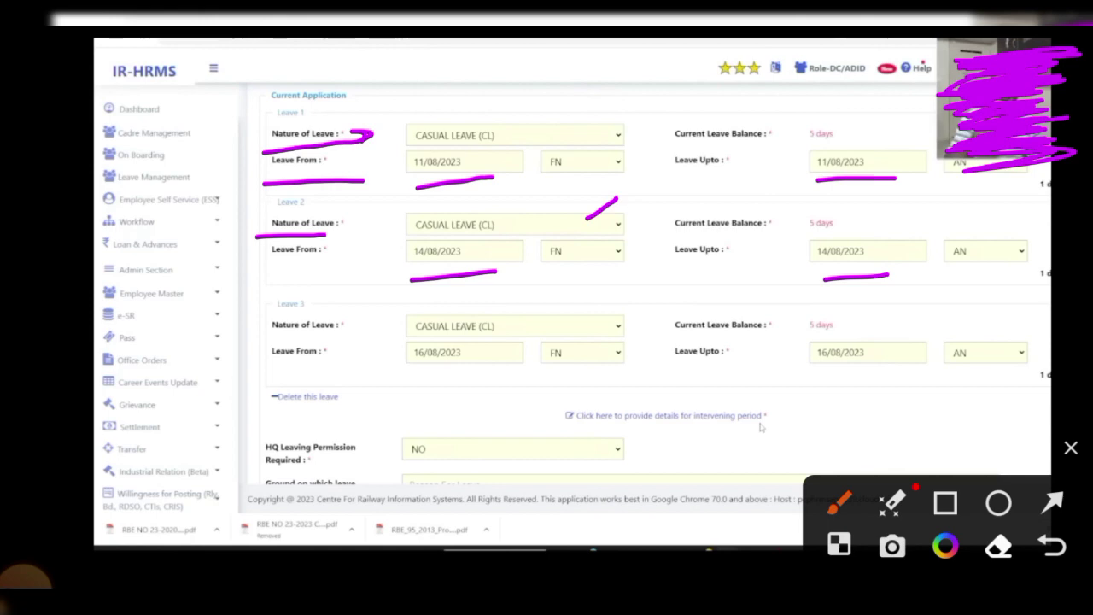
Step: Mark Leave 3's 16/08/2023 dates and highlight the intervening period that needs explaining
{"action": "left_click_drag", "start_coordinate": [268, 344], "coordinate": [323, 326]}
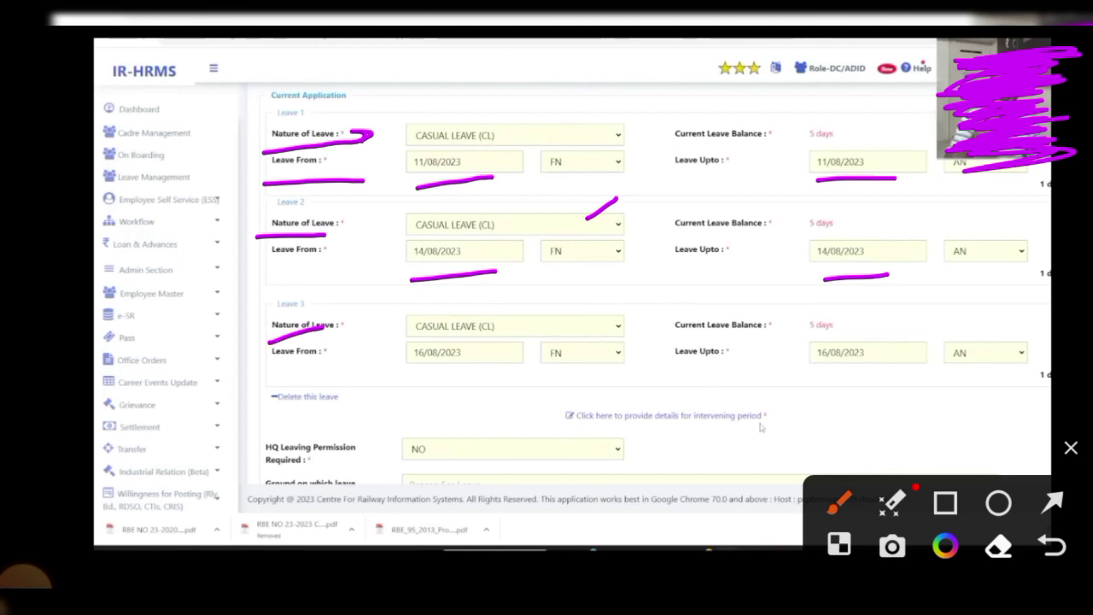
{"action": "left_click_drag", "start_coordinate": [599, 321], "coordinate": [633, 299]}
{"action": "left_click_drag", "start_coordinate": [425, 376], "coordinate": [492, 362]}
{"action": "left_click_drag", "start_coordinate": [843, 368], "coordinate": [882, 353]}
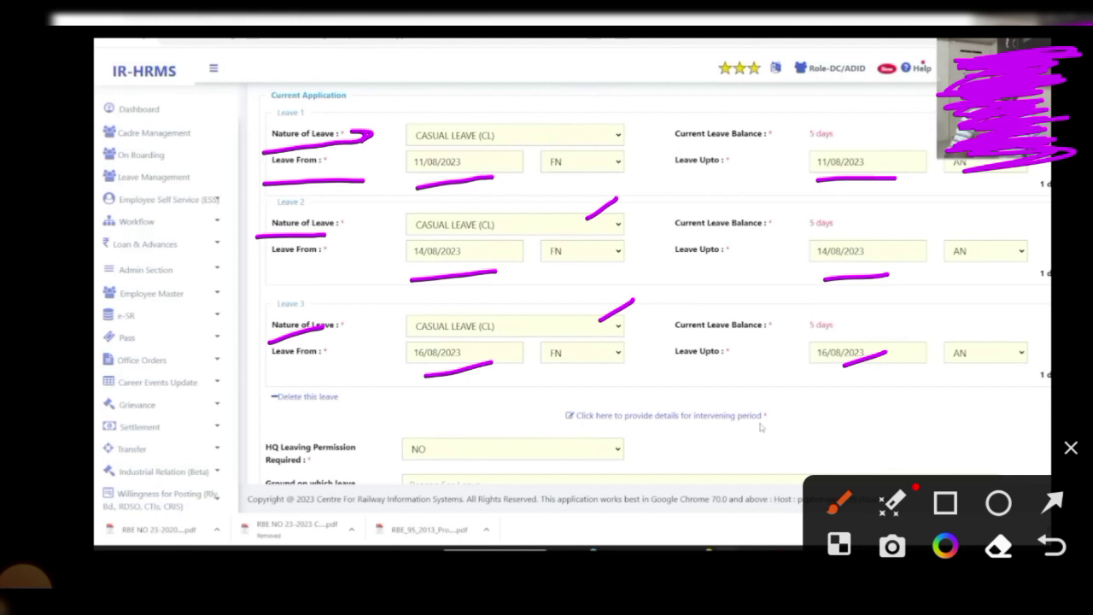
{"action": "mouse_move", "coordinate": [726, 399]}
{"action": "left_mouse_down"}
{"action": "mouse_move", "coordinate": [583, 393]}
{"action": "mouse_move", "coordinate": [588, 446]}
{"action": "mouse_move", "coordinate": [762, 432]}
{"action": "mouse_move", "coordinate": [736, 396]}
{"action": "left_mouse_up"}
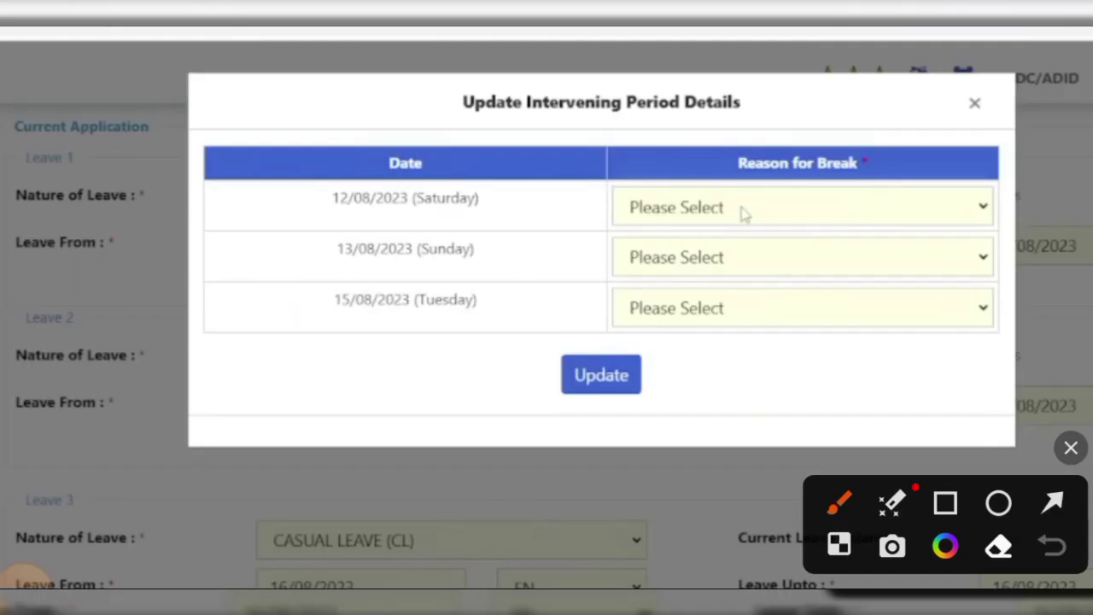
{"action": "left_click_drag", "start_coordinate": [129, 191], "coordinate": [138, 231]}
{"action": "left_click_drag", "start_coordinate": [155, 181], "coordinate": [165, 224]}
{"action": "left_click_drag", "start_coordinate": [149, 284], "coordinate": [156, 316]}
{"action": "mouse_move", "coordinate": [163, 261]}
{"action": "left_mouse_down"}
{"action": "mouse_move", "coordinate": [166, 278]}
{"action": "mouse_move", "coordinate": [186, 280]}
{"action": "left_mouse_up"}
{"action": "left_click_drag", "start_coordinate": [181, 263], "coordinate": [191, 303]}
{"action": "left_click_drag", "start_coordinate": [167, 348], "coordinate": [180, 407]}
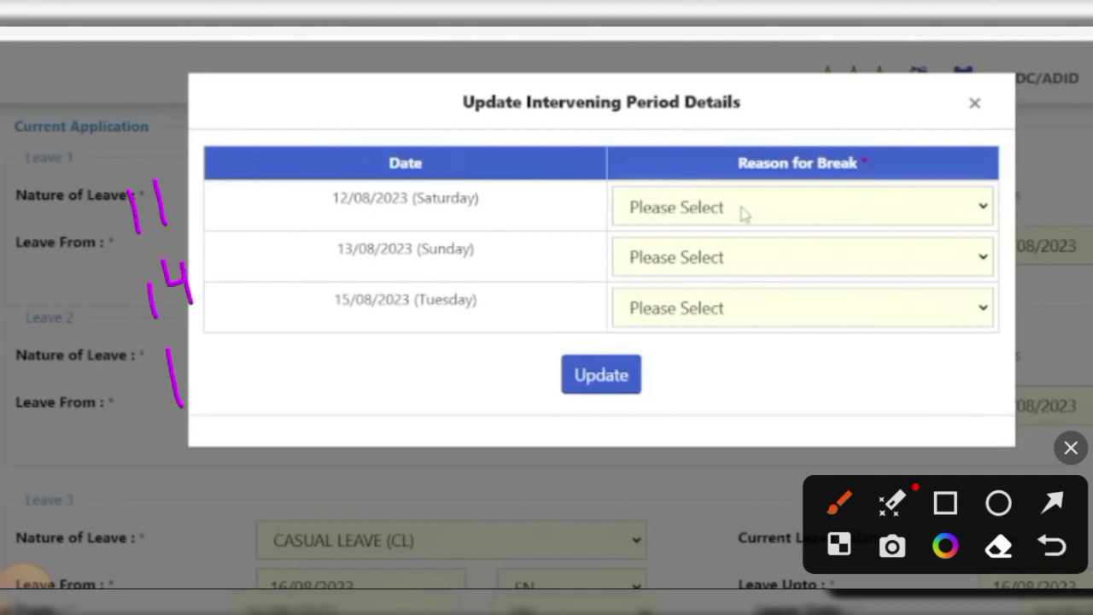
{"action": "left_click_drag", "start_coordinate": [217, 331], "coordinate": [210, 384]}
{"action": "left_click_drag", "start_coordinate": [306, 216], "coordinate": [469, 215]}
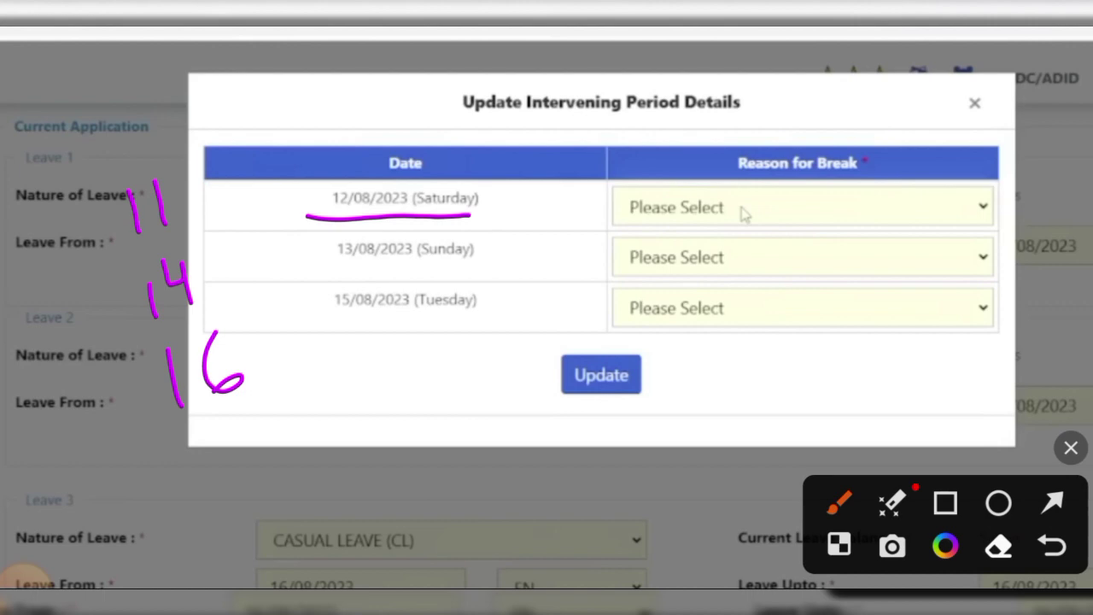
{"action": "left_click_drag", "start_coordinate": [321, 275], "coordinate": [391, 265]}
{"action": "left_click_drag", "start_coordinate": [319, 340], "coordinate": [385, 328]}
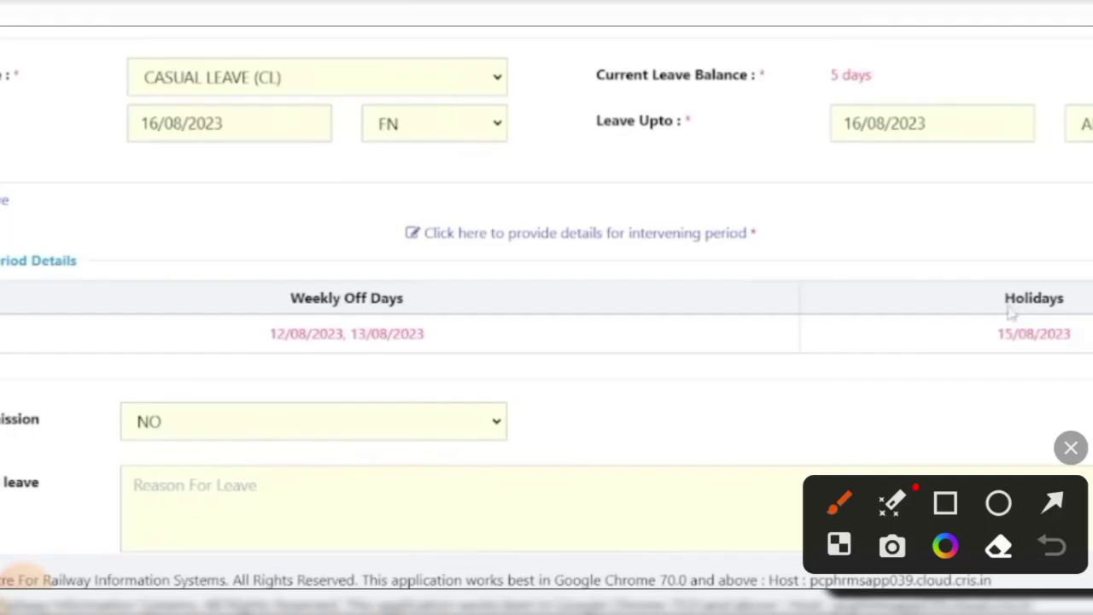
Step: Mark Leave 3's leave type and leave balance
{"action": "left_click_drag", "start_coordinate": [243, 60], "coordinate": [342, 38]}
{"action": "left_click_drag", "start_coordinate": [698, 43], "coordinate": [801, 37]}
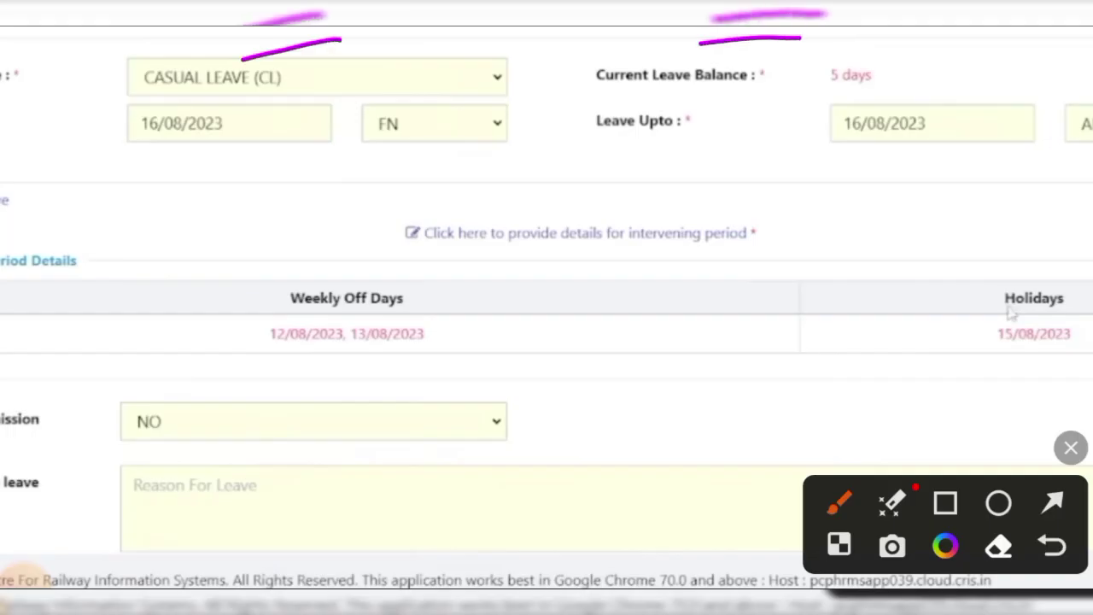
{"action": "left_click_drag", "start_coordinate": [304, 104], "coordinate": [346, 94]}
{"action": "left_click_drag", "start_coordinate": [787, 47], "coordinate": [693, 87]}
Step: Underline Leave 3's session and upto date, and circle weekly offs 12–13/08 and holiday 15/08/2023
{"action": "left_click_drag", "start_coordinate": [263, 179], "coordinate": [359, 146]}
{"action": "left_click_drag", "start_coordinate": [844, 161], "coordinate": [953, 145]}
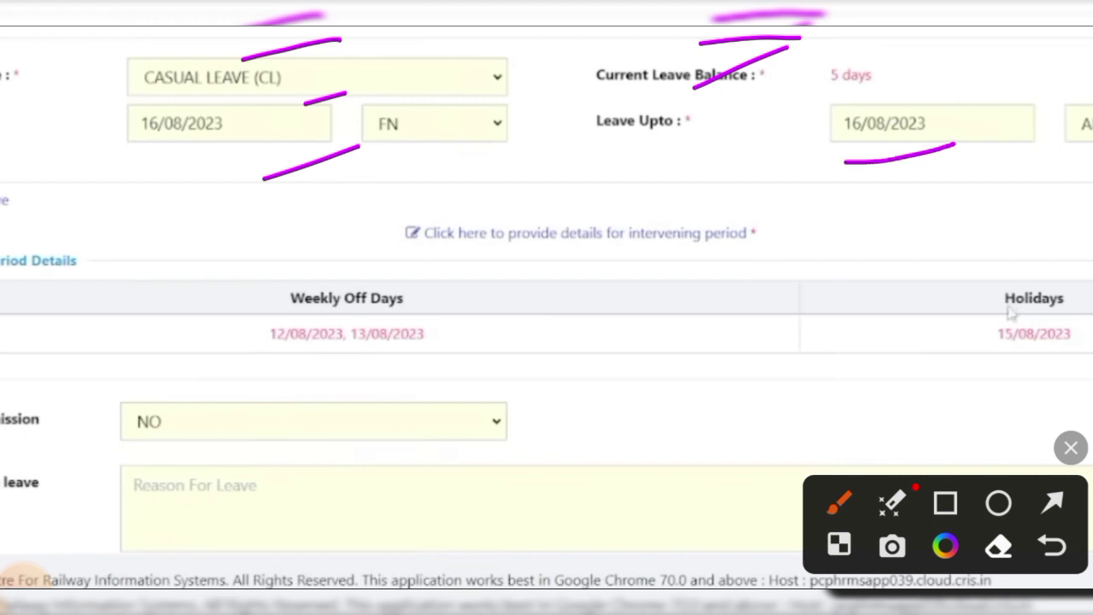
{"action": "mouse_move", "coordinate": [408, 276]}
{"action": "left_mouse_down"}
{"action": "mouse_move", "coordinate": [340, 271]}
{"action": "mouse_move", "coordinate": [233, 355]}
{"action": "mouse_move", "coordinate": [424, 362]}
{"action": "mouse_move", "coordinate": [452, 310]}
{"action": "mouse_move", "coordinate": [417, 280]}
{"action": "left_mouse_up"}
{"action": "mouse_move", "coordinate": [1069, 265]}
{"action": "left_mouse_down"}
{"action": "mouse_move", "coordinate": [1061, 258]}
{"action": "mouse_move", "coordinate": [973, 366]}
{"action": "mouse_move", "coordinate": [1089, 362]}
{"action": "mouse_move", "coordinate": [1058, 257]}
{"action": "left_mouse_up"}
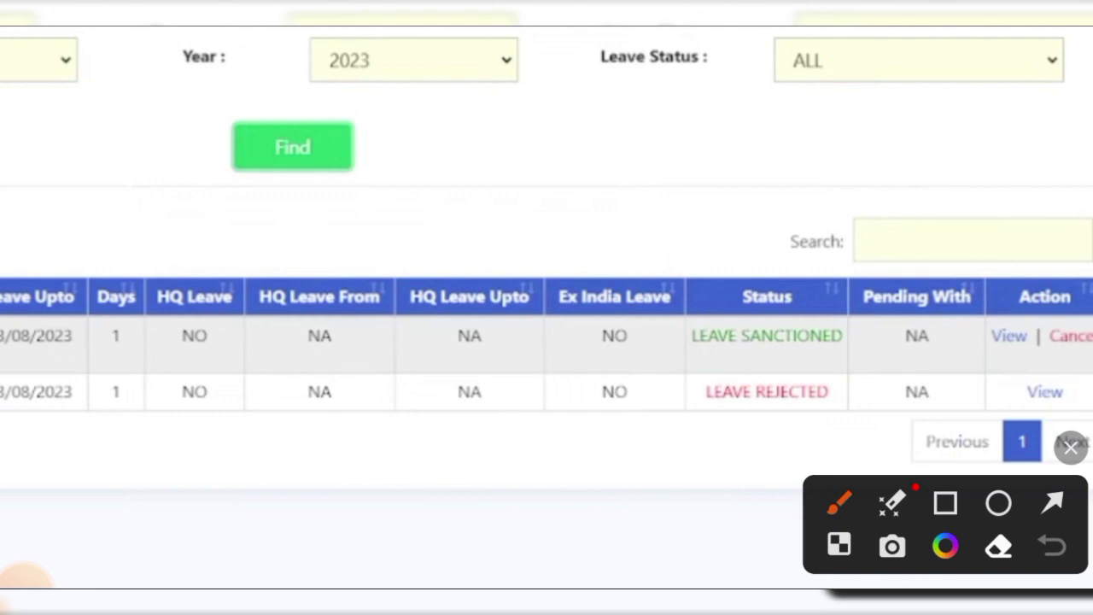
{"action": "mouse_move", "coordinate": [759, 167]}
{"action": "left_mouse_down"}
{"action": "mouse_move", "coordinate": [760, 261]}
{"action": "mouse_move", "coordinate": [799, 236]}
{"action": "left_mouse_up"}
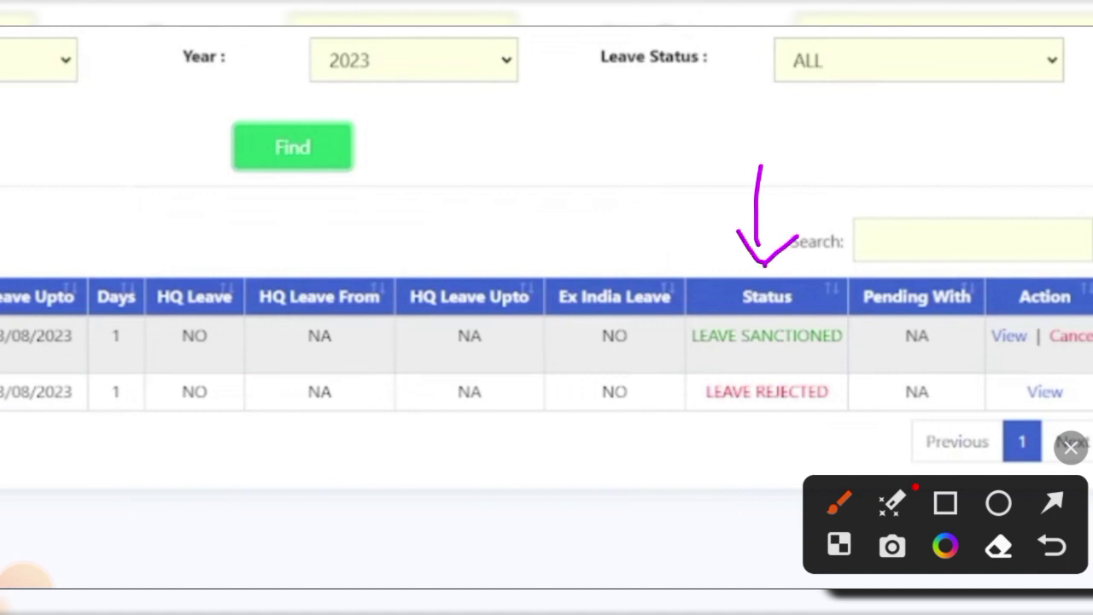
{"action": "left_click_drag", "start_coordinate": [1039, 161], "coordinate": [1038, 266]}
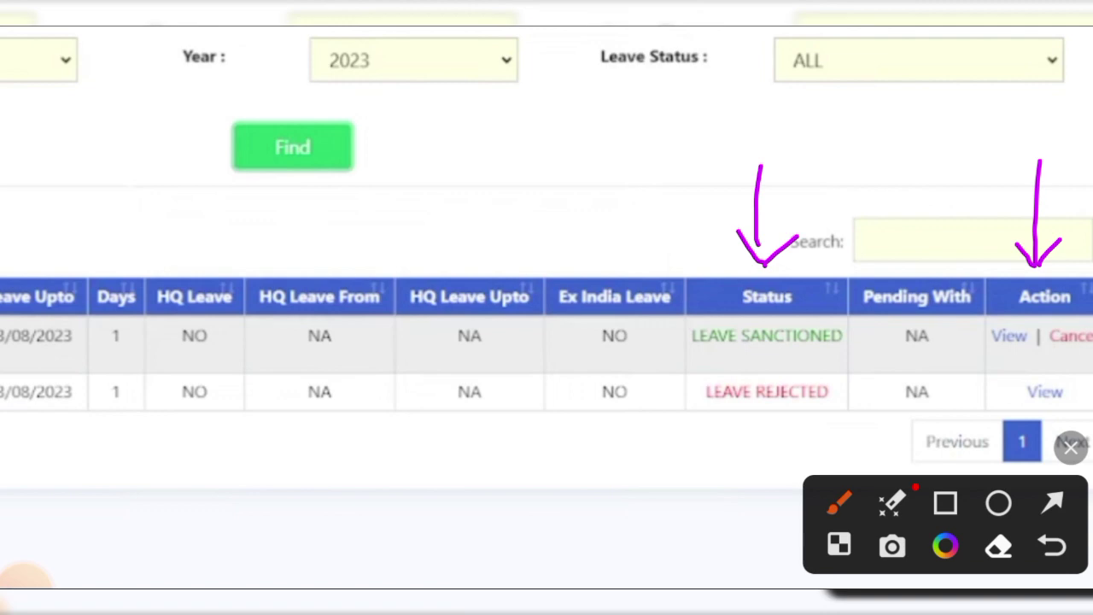